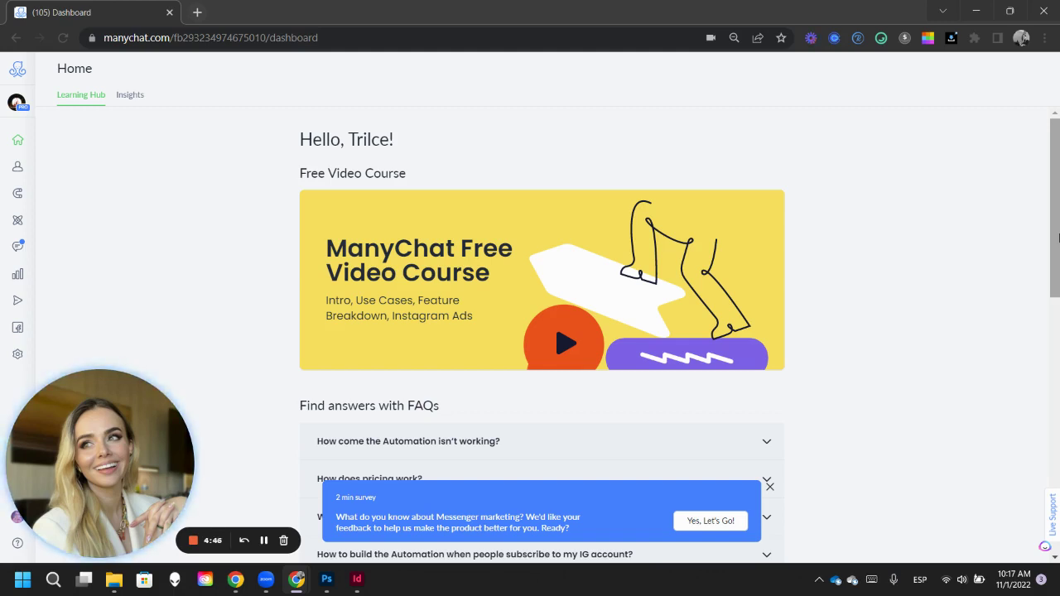
Open the inbox Auto-Assignment settings and enable the Basic mode.
click(17, 355)
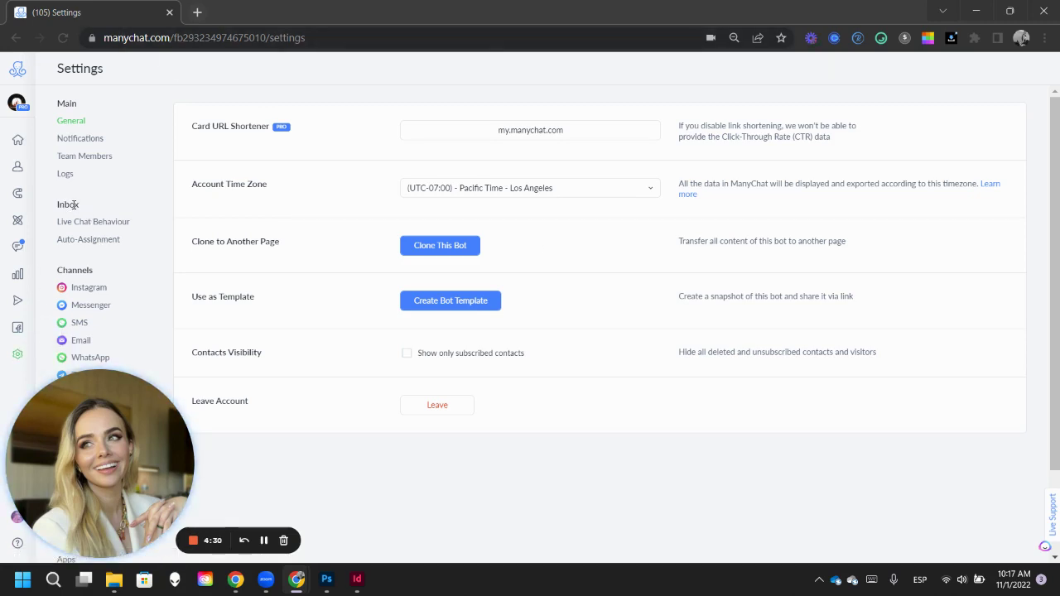
click(90, 241)
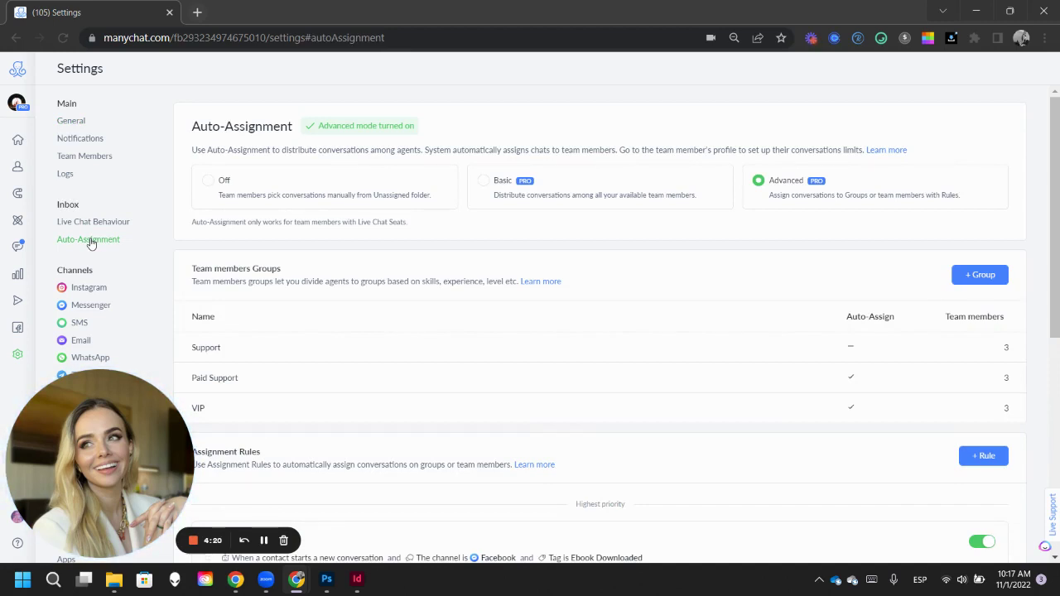
click(209, 182)
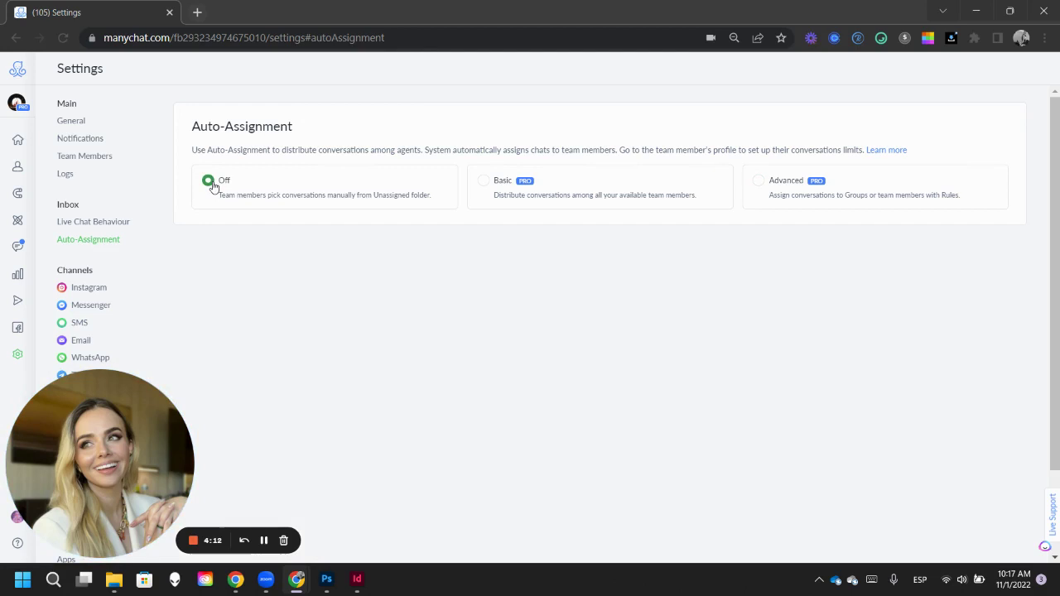
click(486, 183)
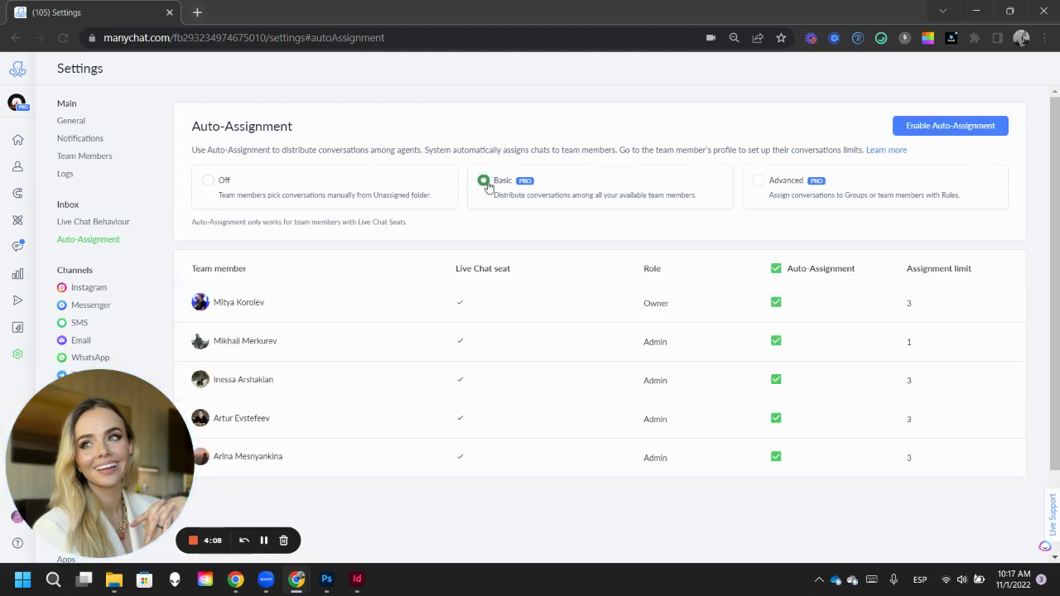
click(946, 129)
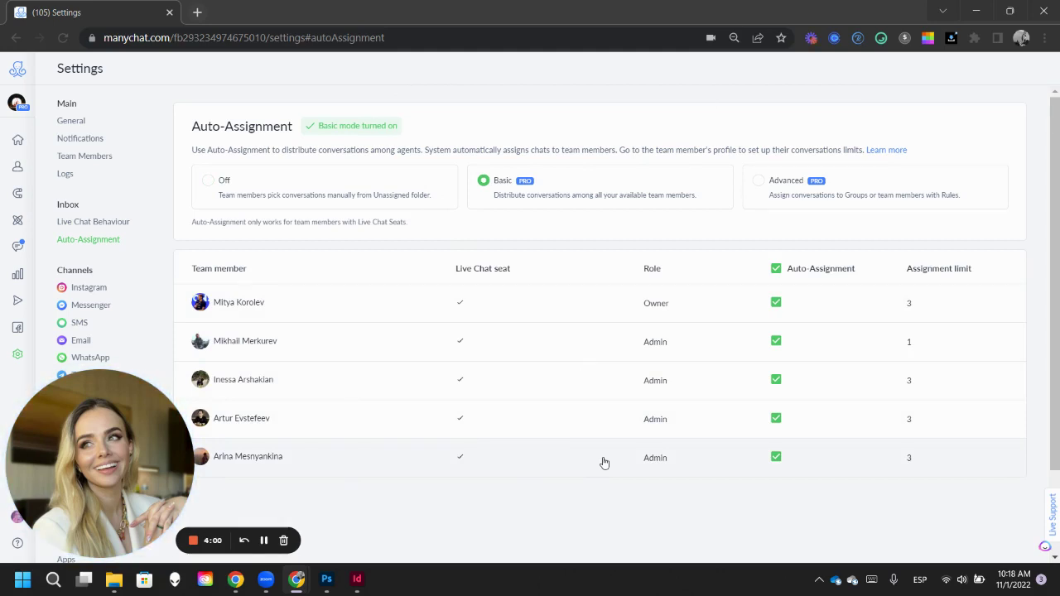
Exclude the third and fifth team members from auto-assignment and disable the assignment limits of the other three.
click(776, 381)
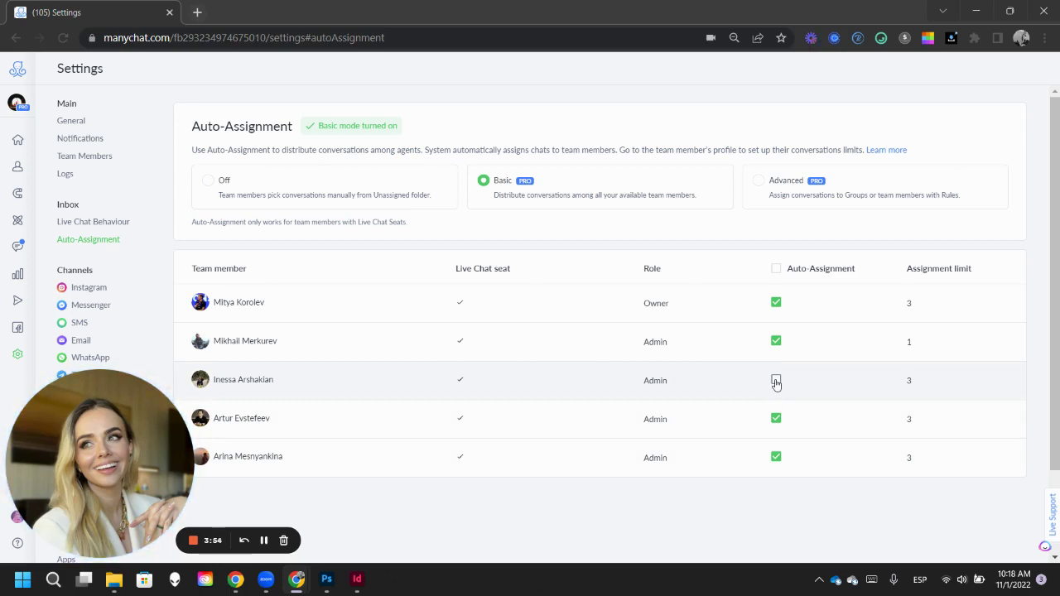
click(776, 458)
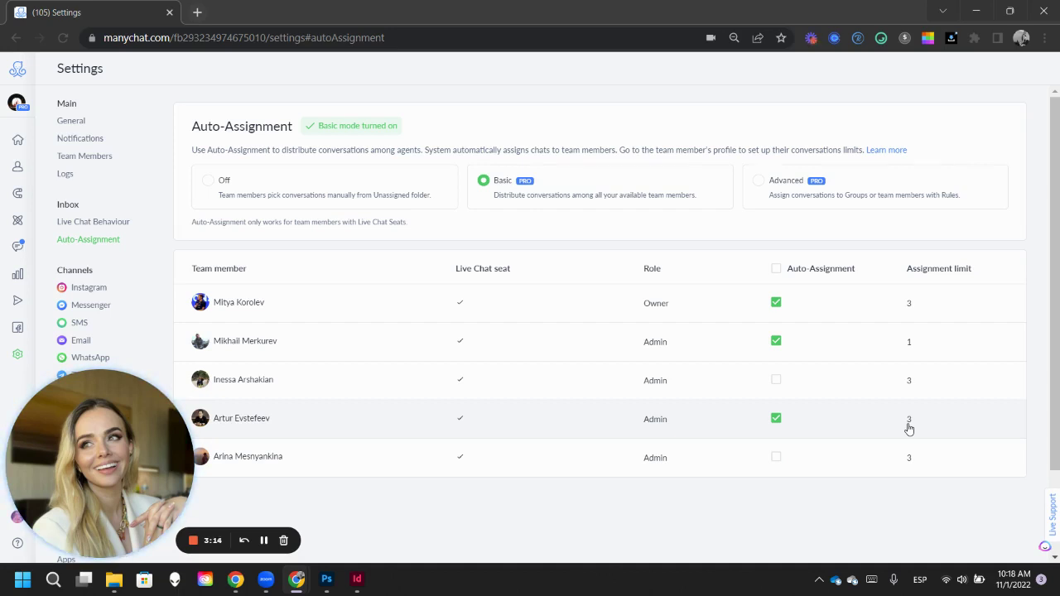
click(909, 308)
click(975, 307)
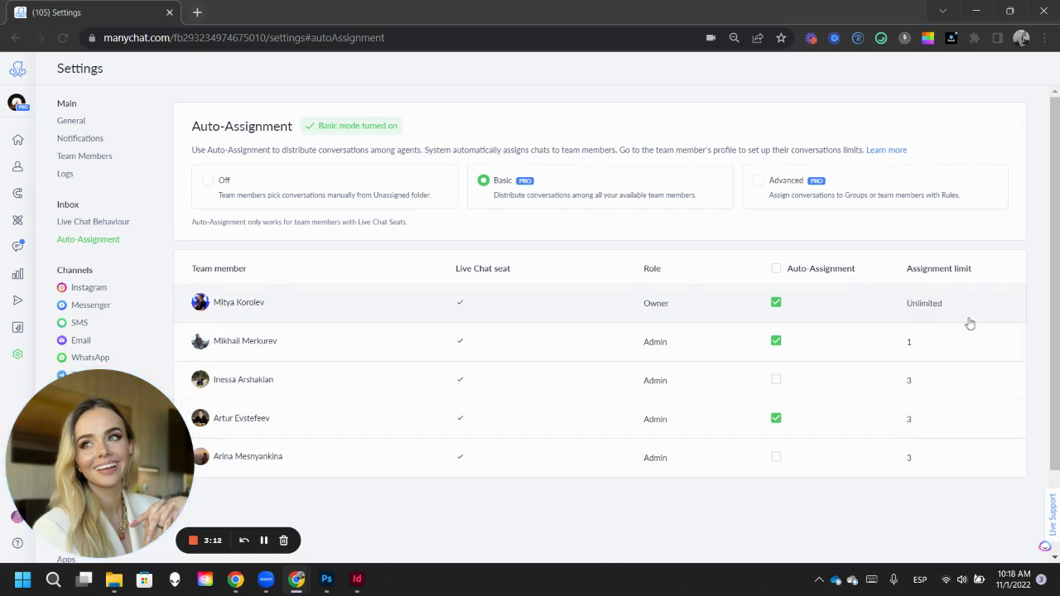
click(965, 343)
click(983, 343)
click(965, 424)
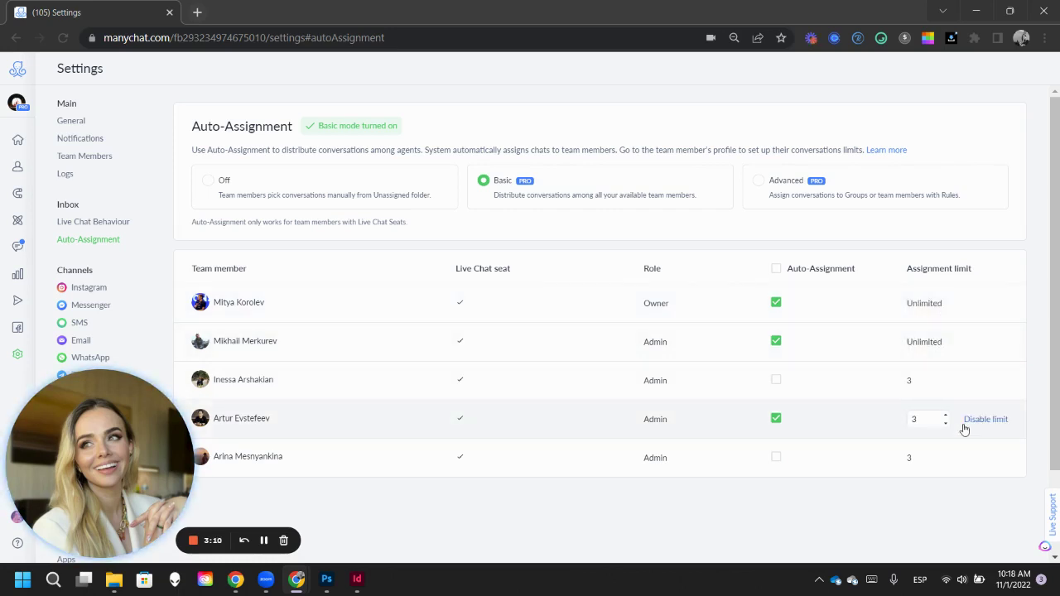
click(988, 420)
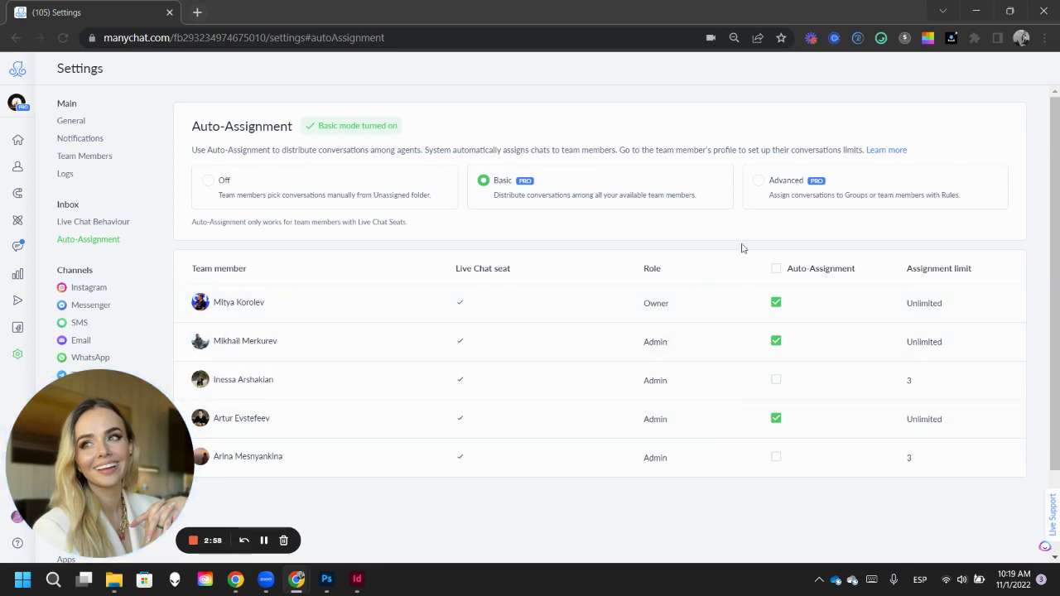
Select the Advanced auto-assignment mode and review its groups, assignment rules and team member list.
click(773, 192)
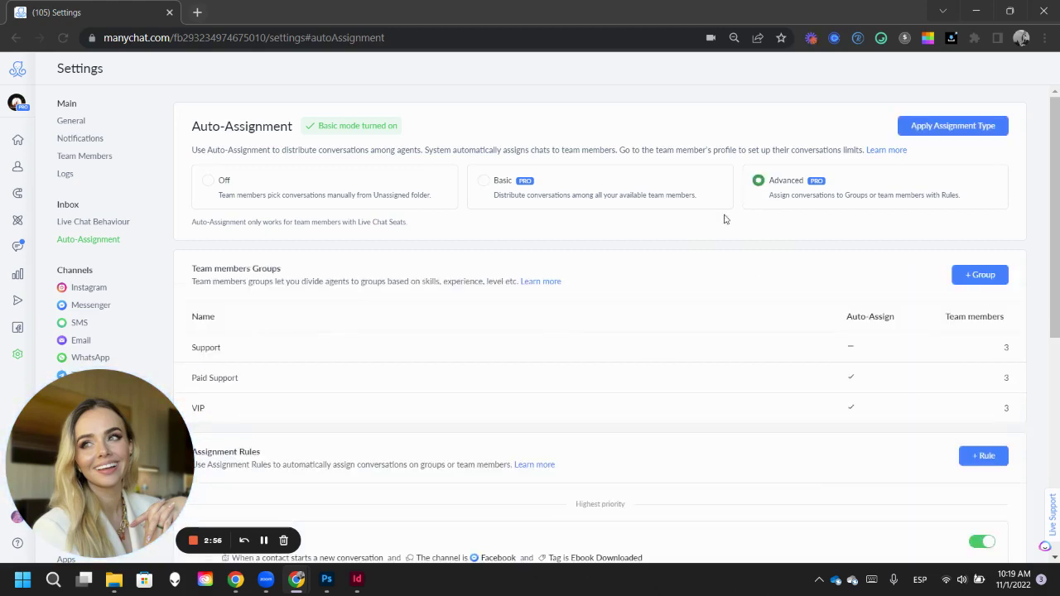
scroll(379, 282, down, 1)
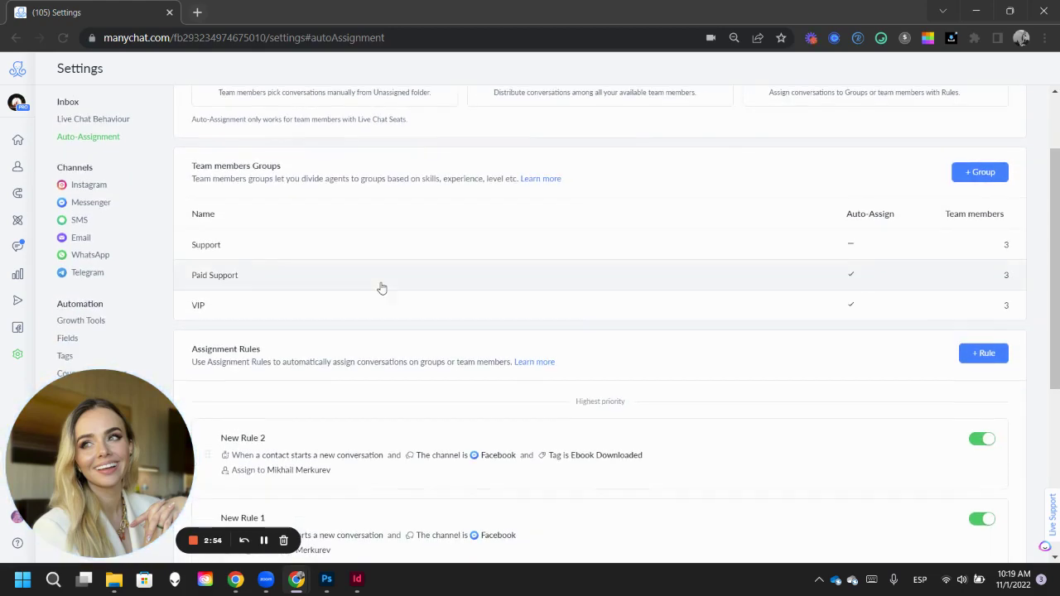
scroll(301, 362, down, 3)
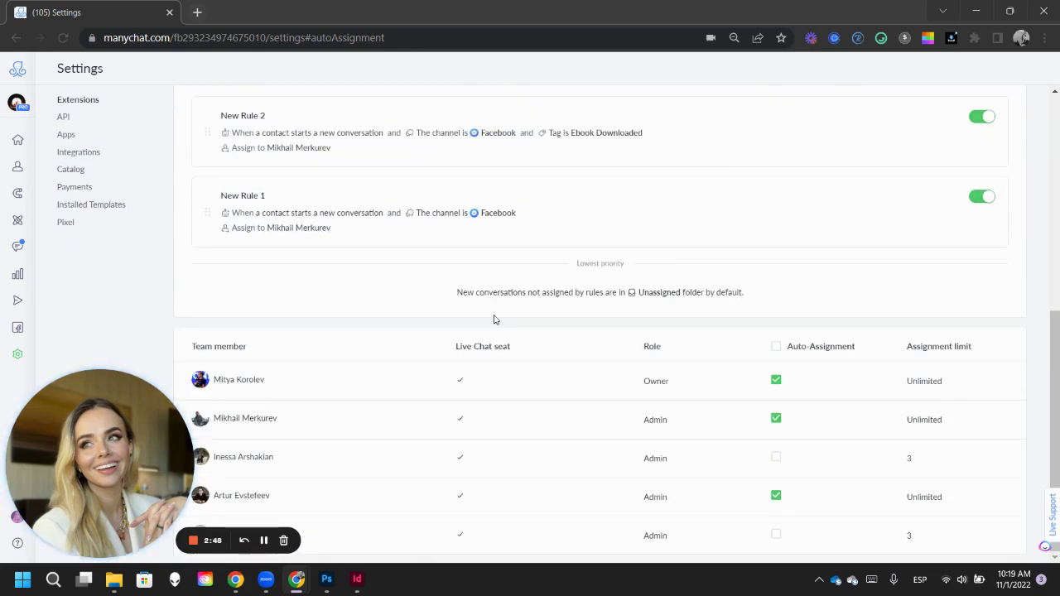
scroll(494, 320, up, 3)
scroll(494, 320, up, 1)
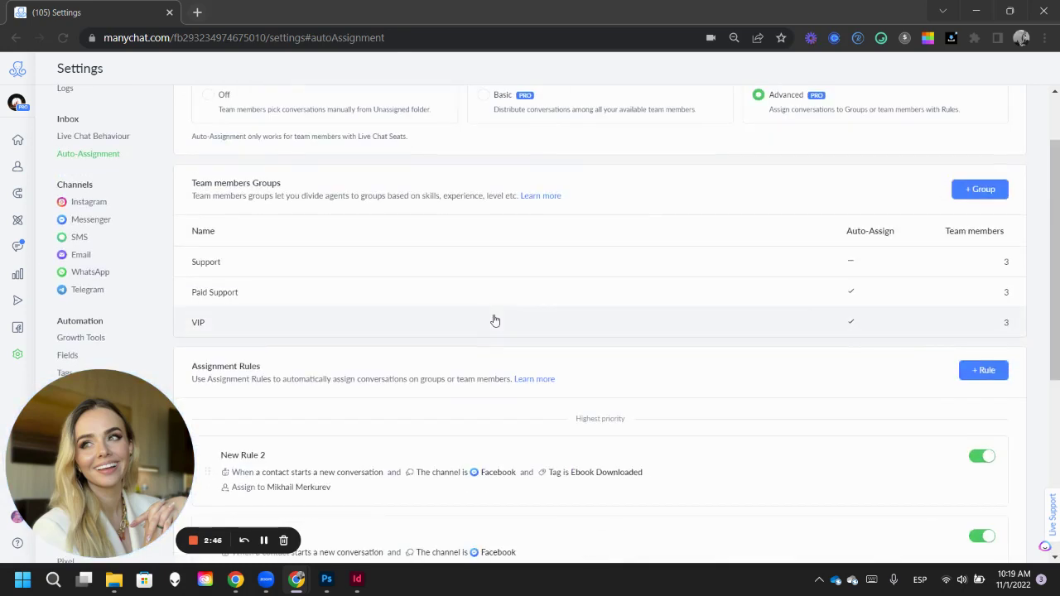
Create a group named VIP Support with the first, second and fifth listed members, and make it available for conversations assignment.
click(979, 190)
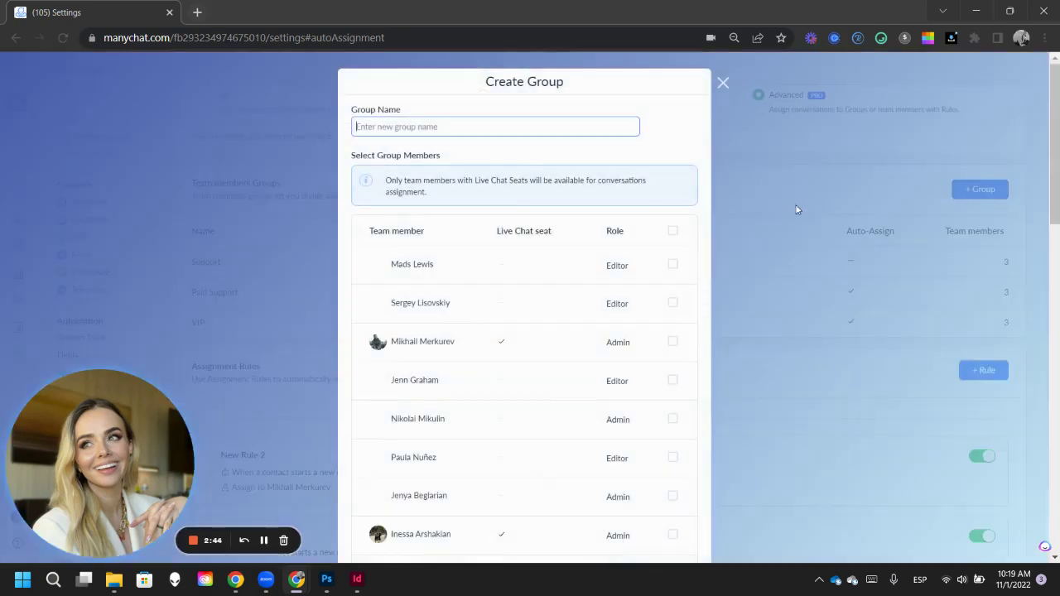
text(VIP Support)
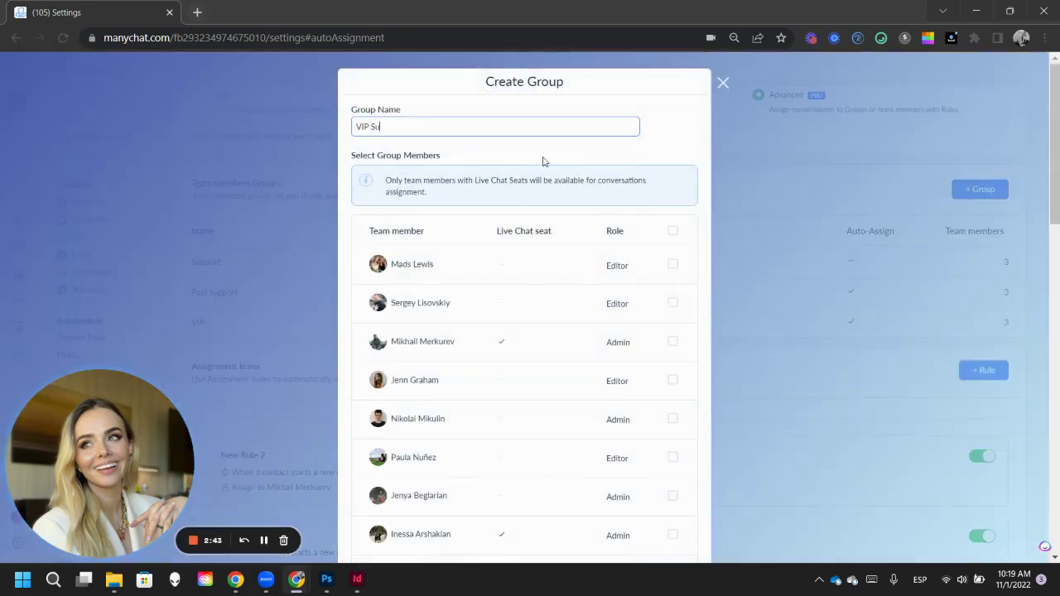
click(673, 266)
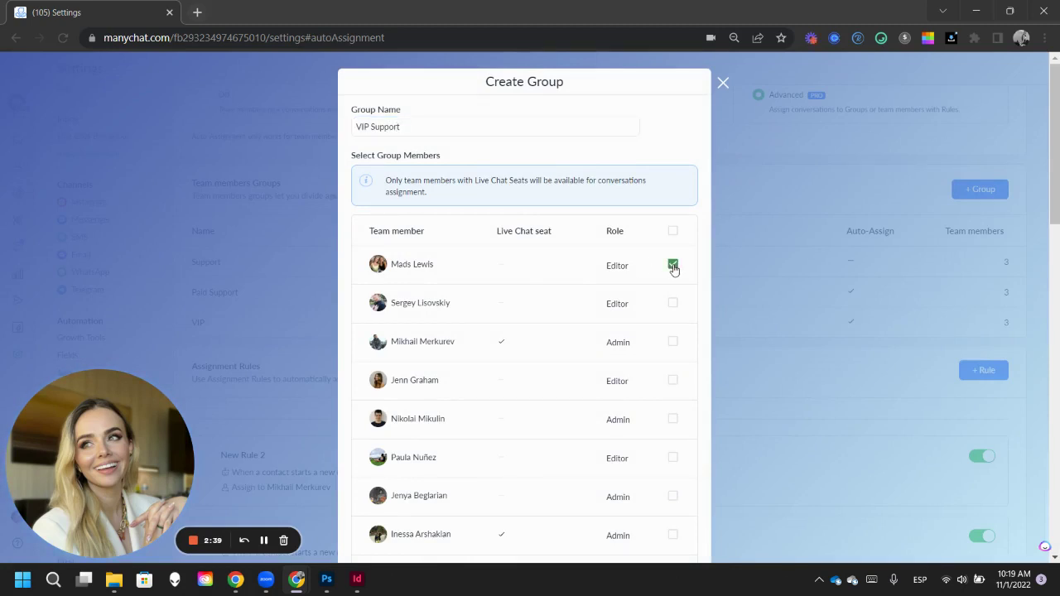
click(672, 303)
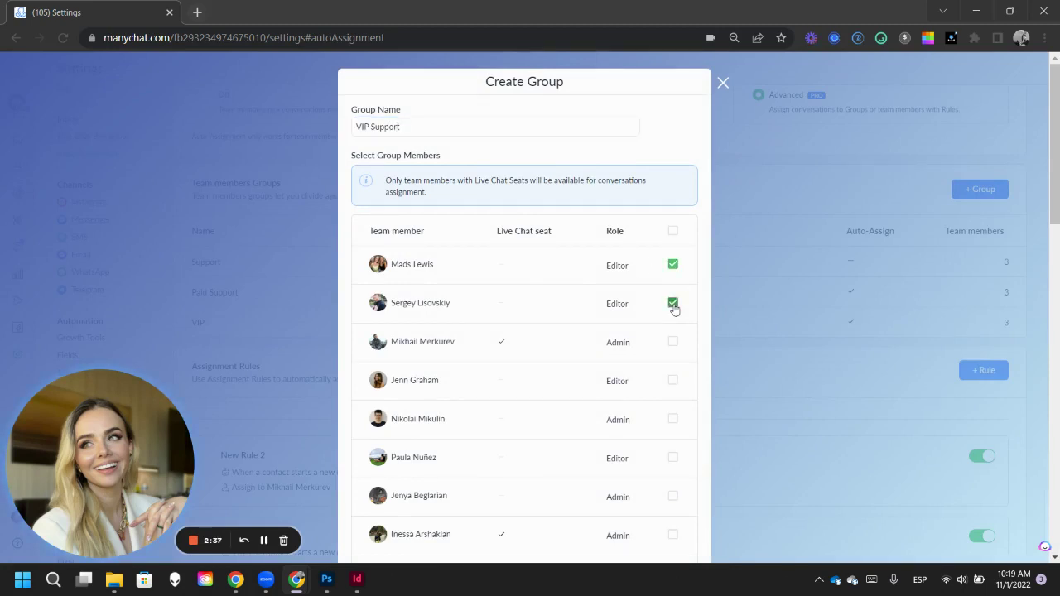
click(673, 420)
scroll(566, 256, down, 10)
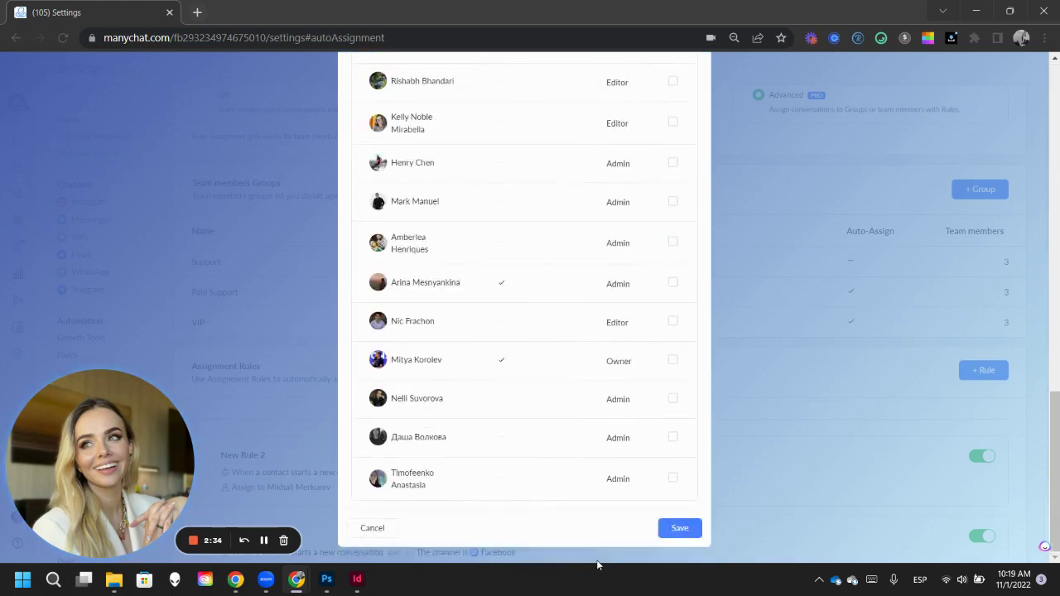
click(679, 530)
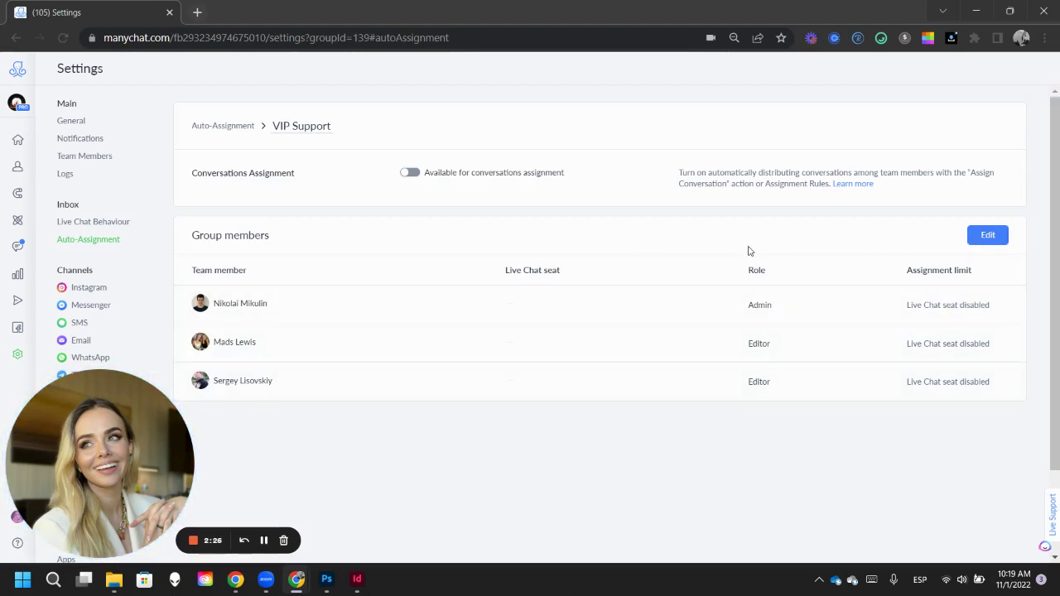
click(409, 173)
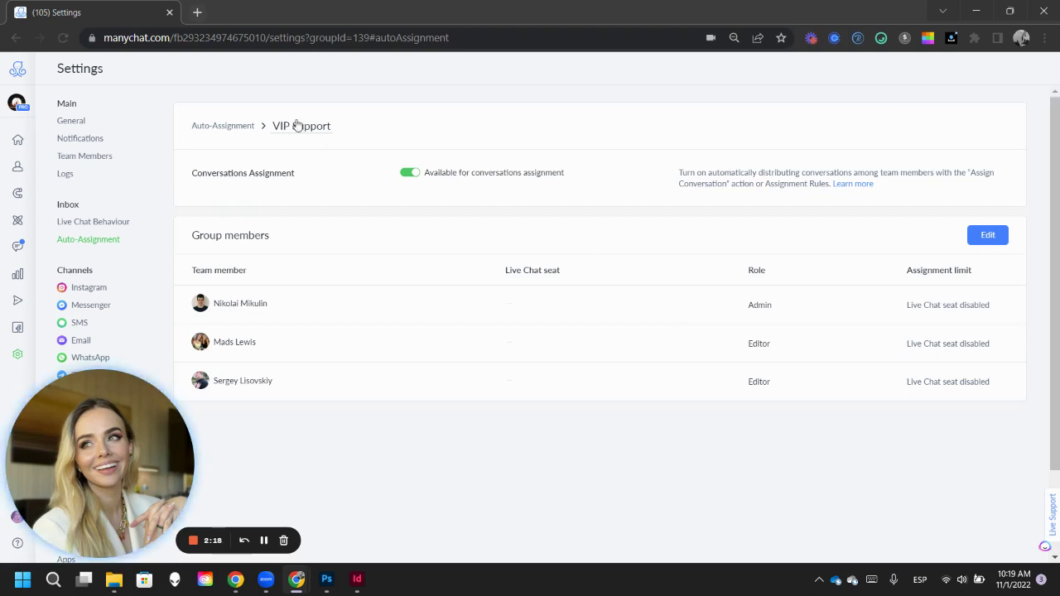
Return to Auto-Assignment and add a new assignment rule with the condition Tag is VIP Customer.
click(233, 130)
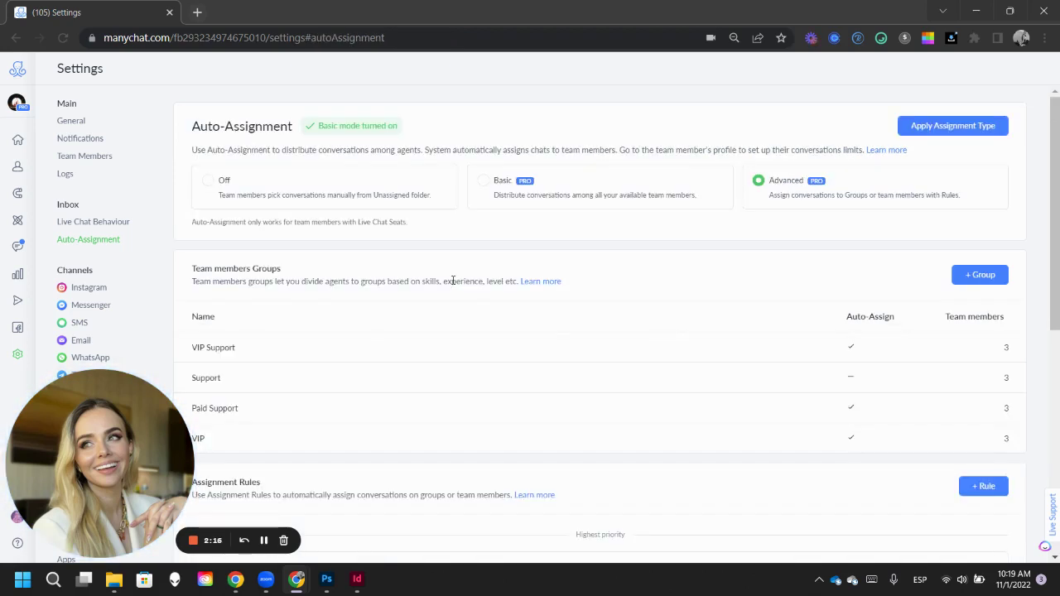
scroll(452, 281, down, 2)
scroll(452, 284, down, 1)
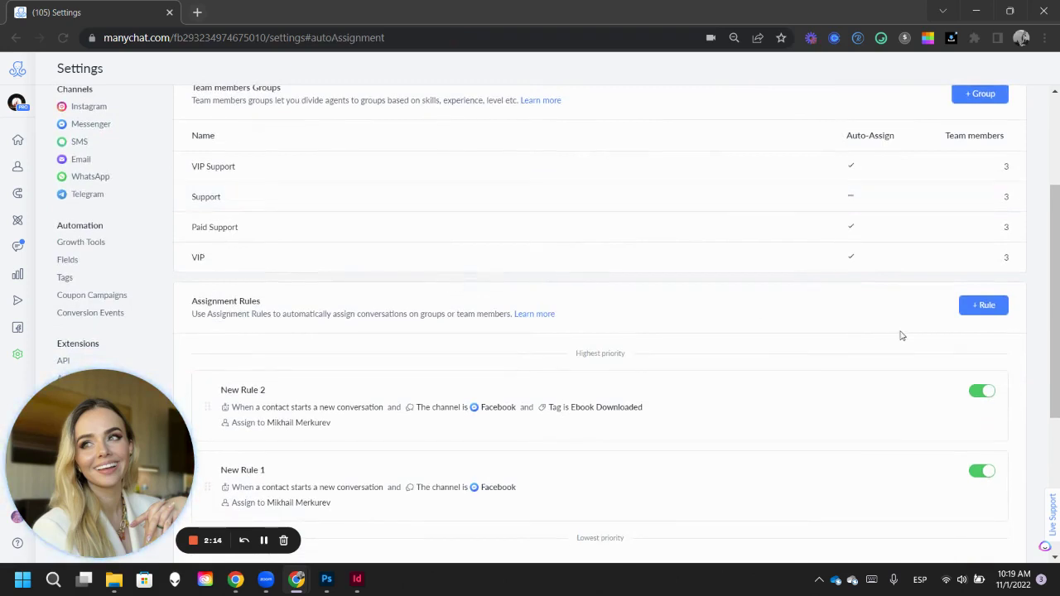
click(983, 304)
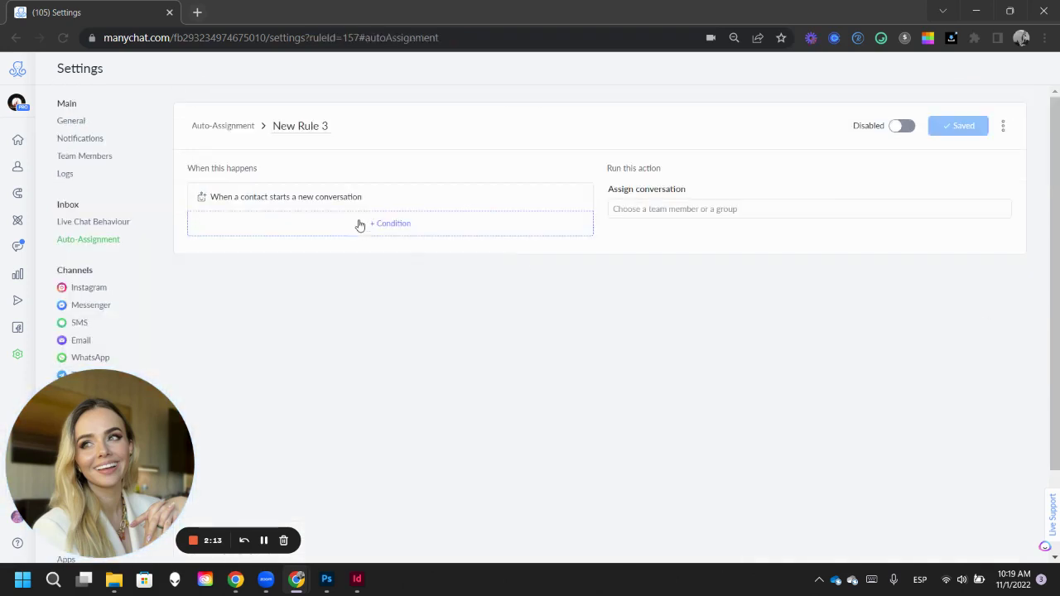
click(375, 225)
click(234, 308)
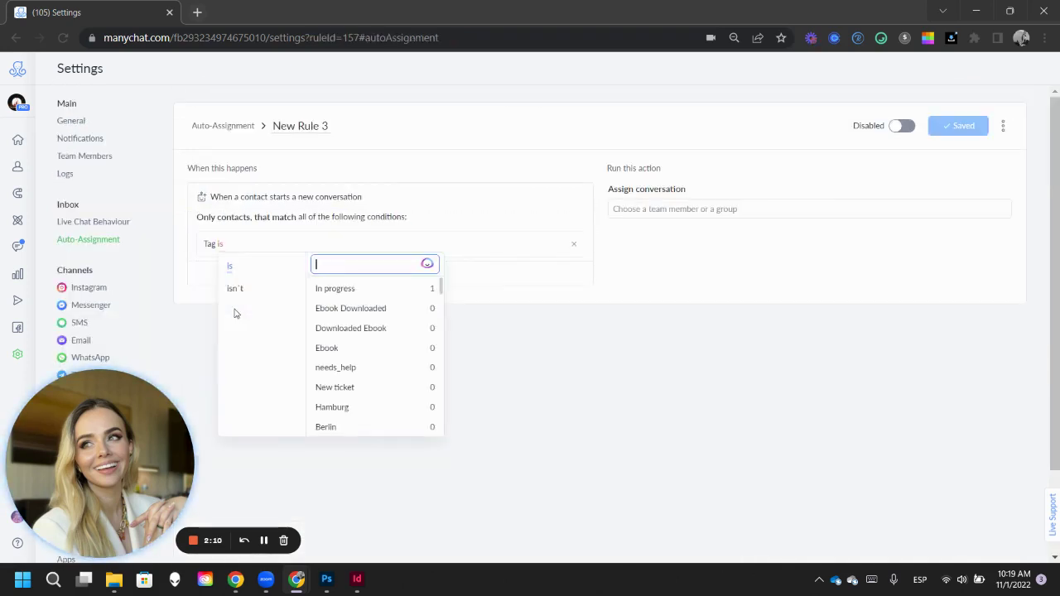
text(vi)
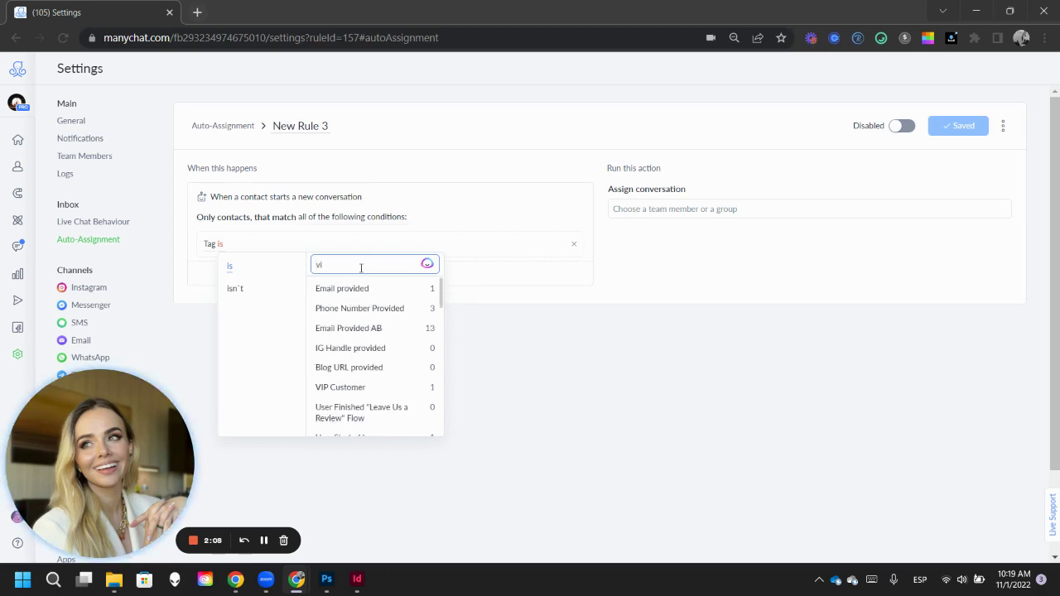
text(p)
click(357, 292)
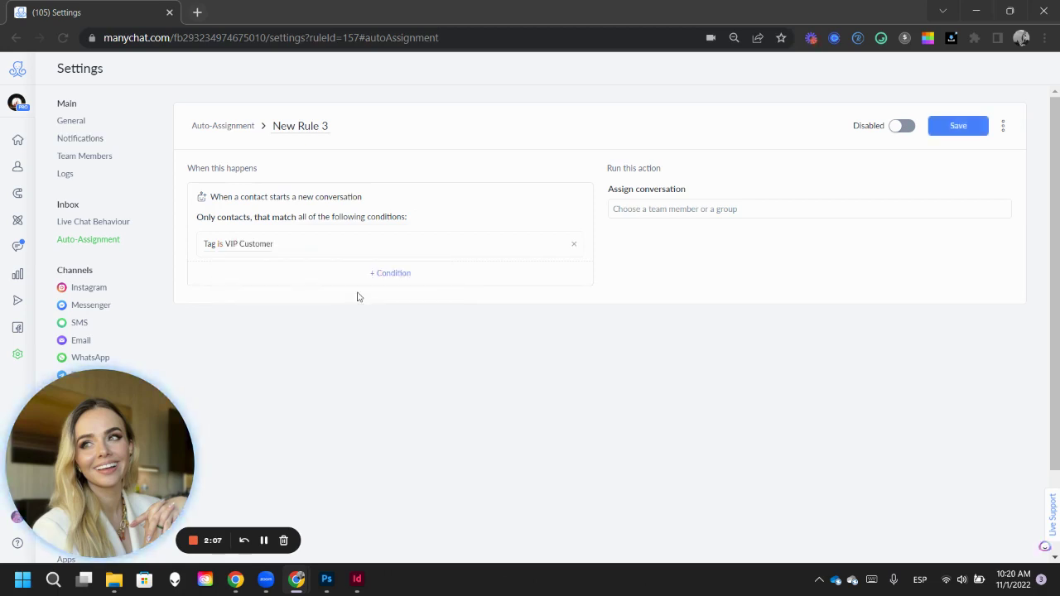
Assign the rule's conversations to the VIP Support group and try to save and enable the rule.
click(650, 210)
click(649, 253)
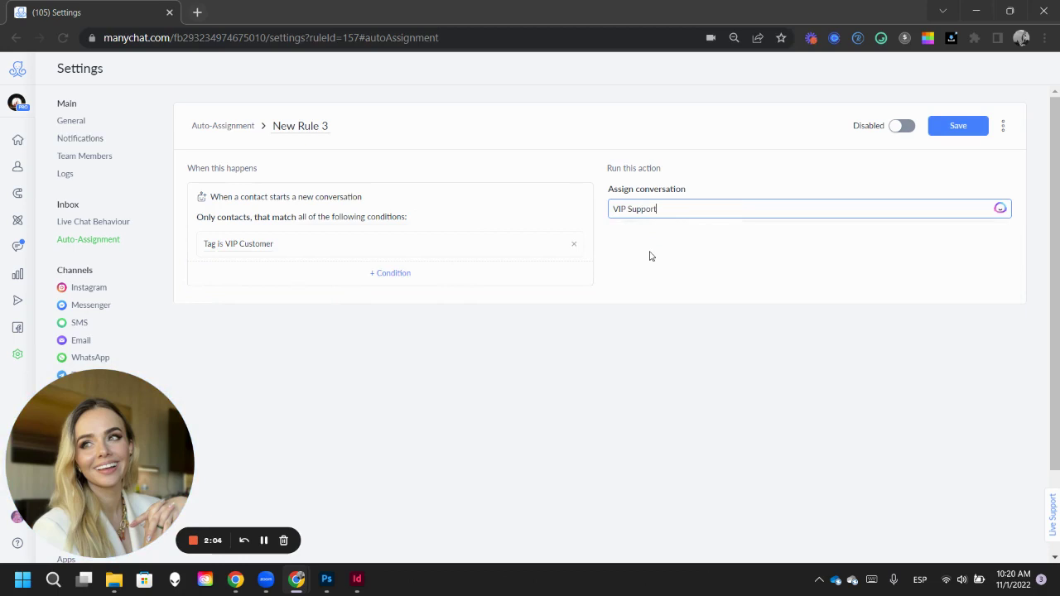
click(965, 127)
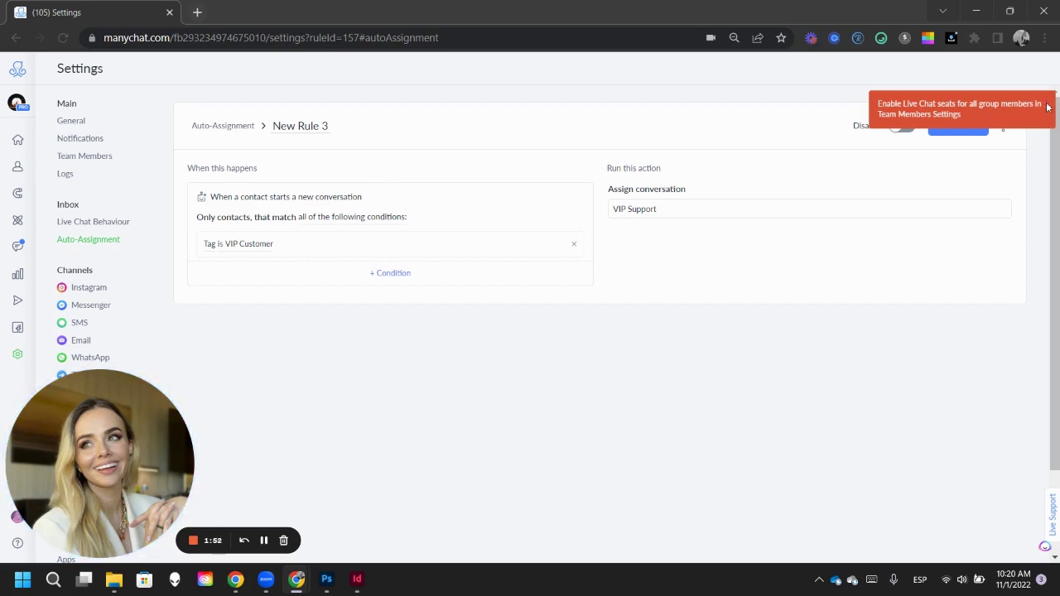
click(1048, 106)
click(903, 126)
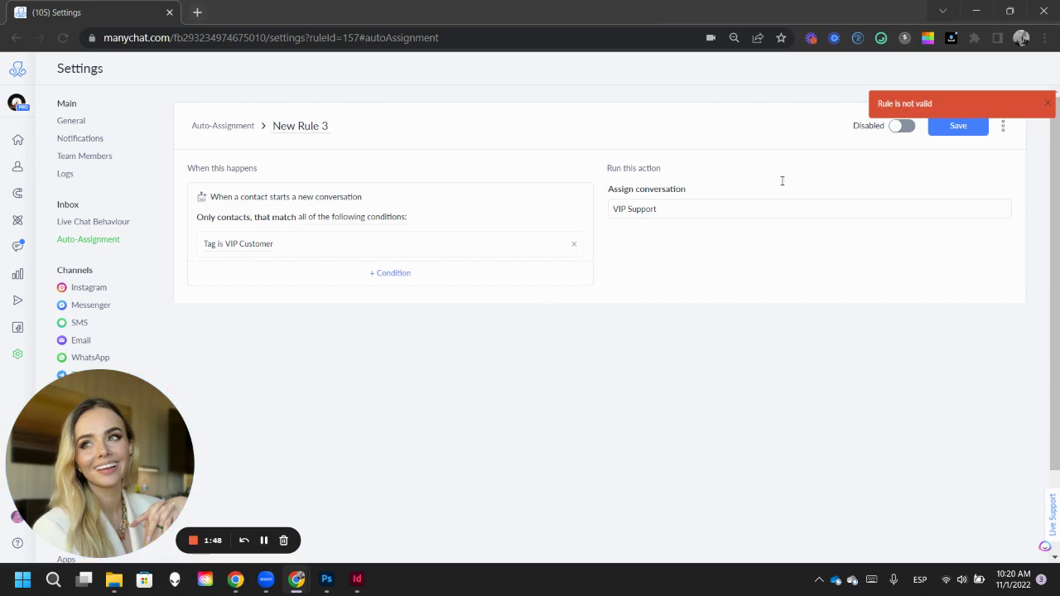
click(303, 128)
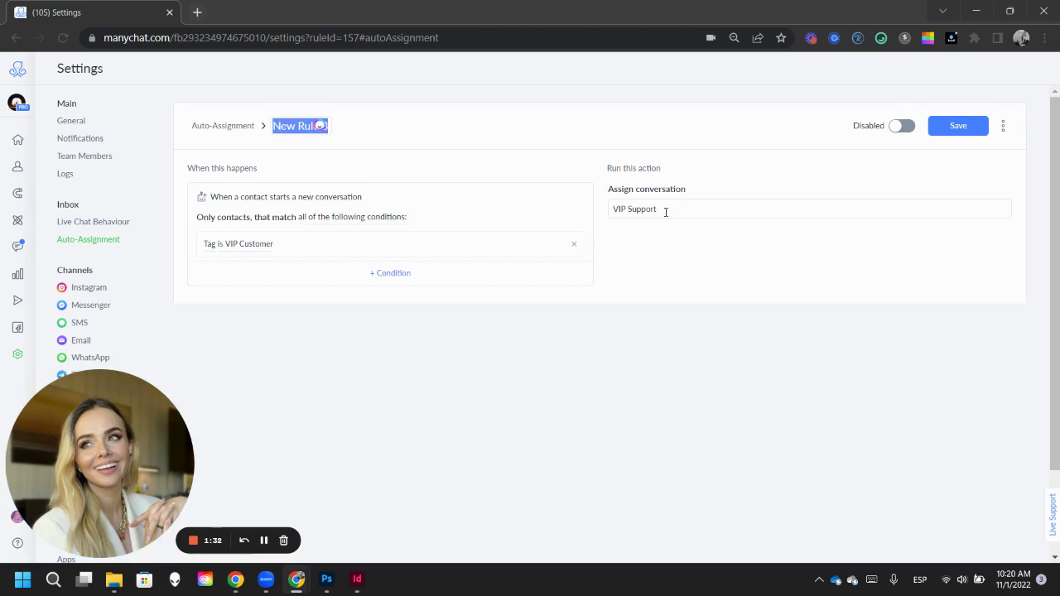
Examine the admins and editors in the Team Members settings and return to the Auto-Assignment settings.
click(84, 156)
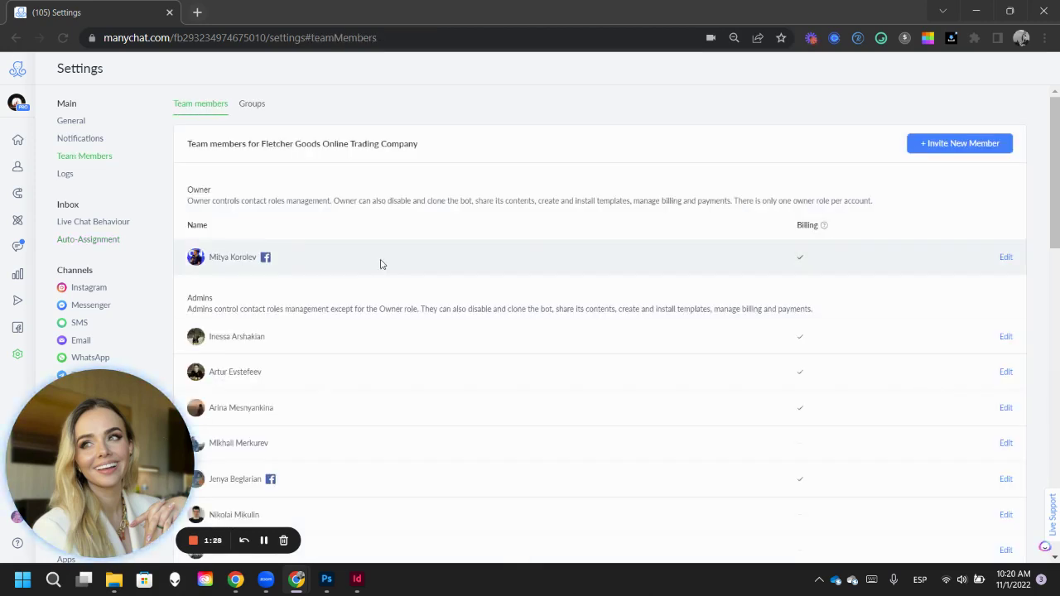
scroll(314, 290, down, 10)
scroll(311, 274, up, 4)
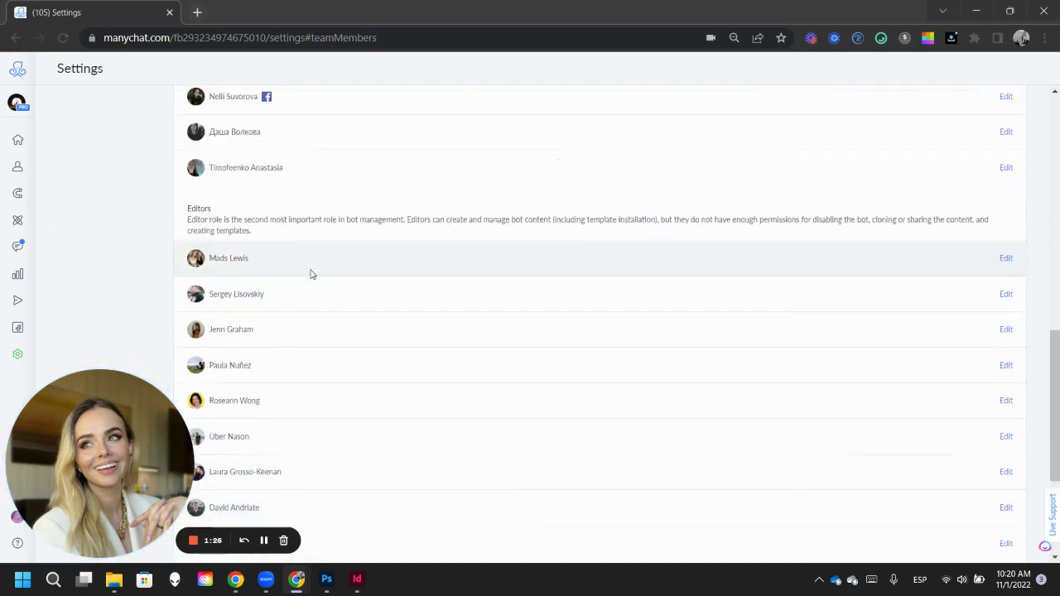
scroll(253, 347, down, 1)
scroll(214, 236, down, 1)
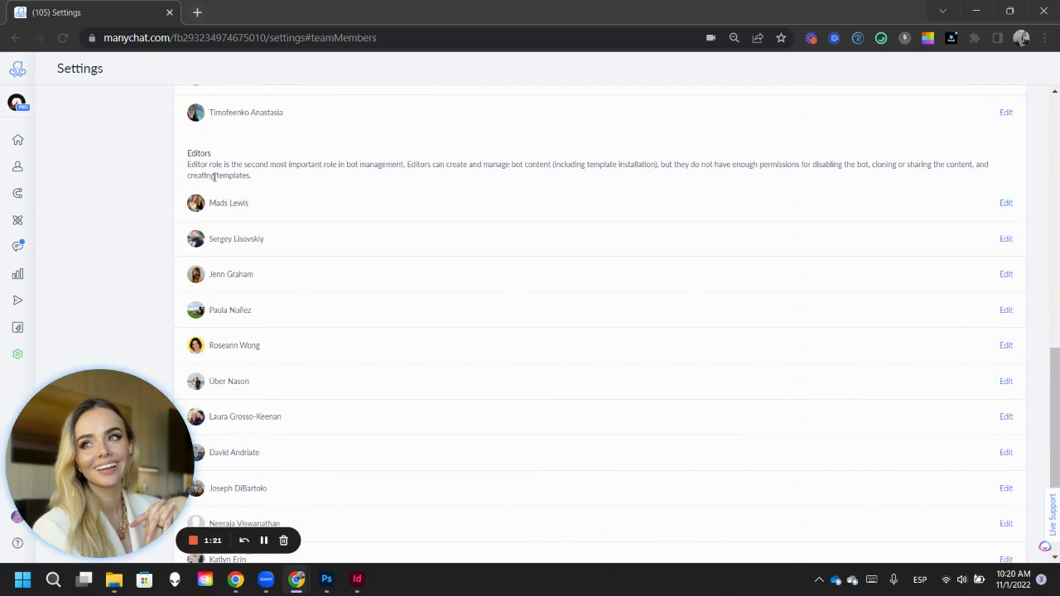
scroll(213, 179, up, 4)
scroll(214, 179, down, 1)
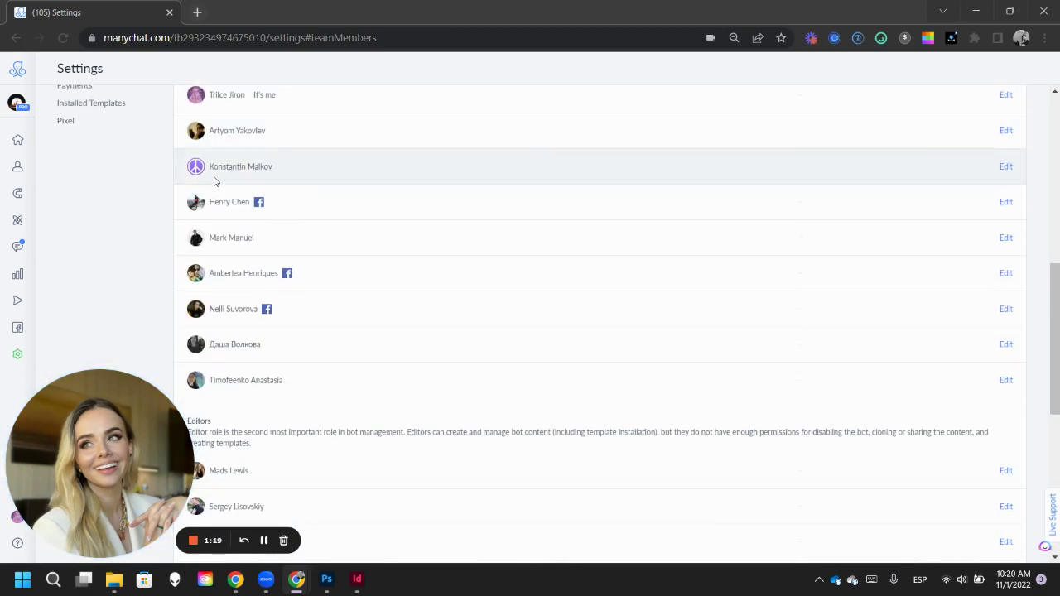
scroll(214, 181, up, 4)
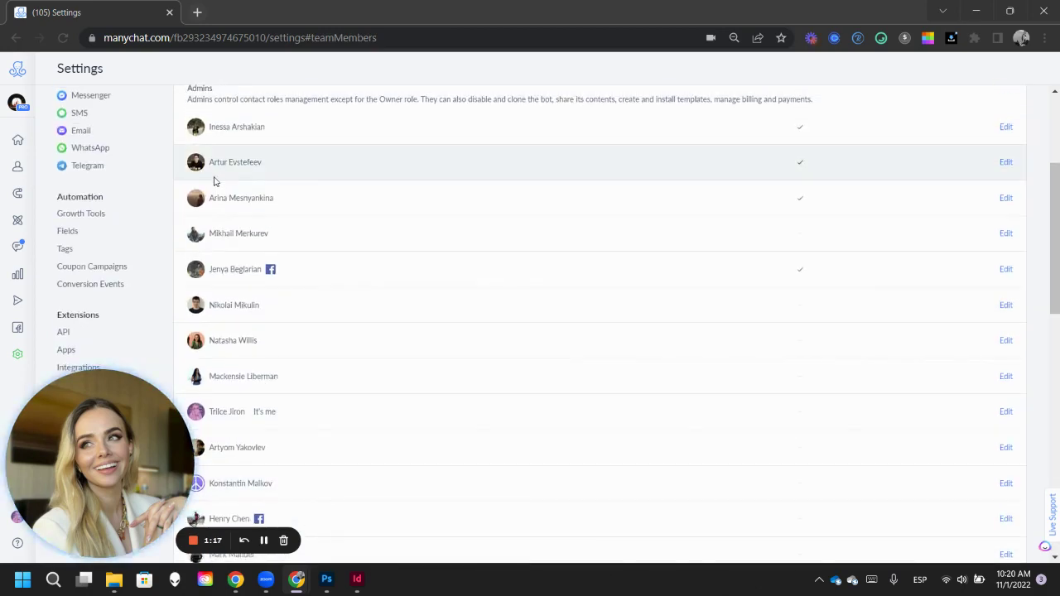
scroll(64, 217, up, 3)
click(93, 228)
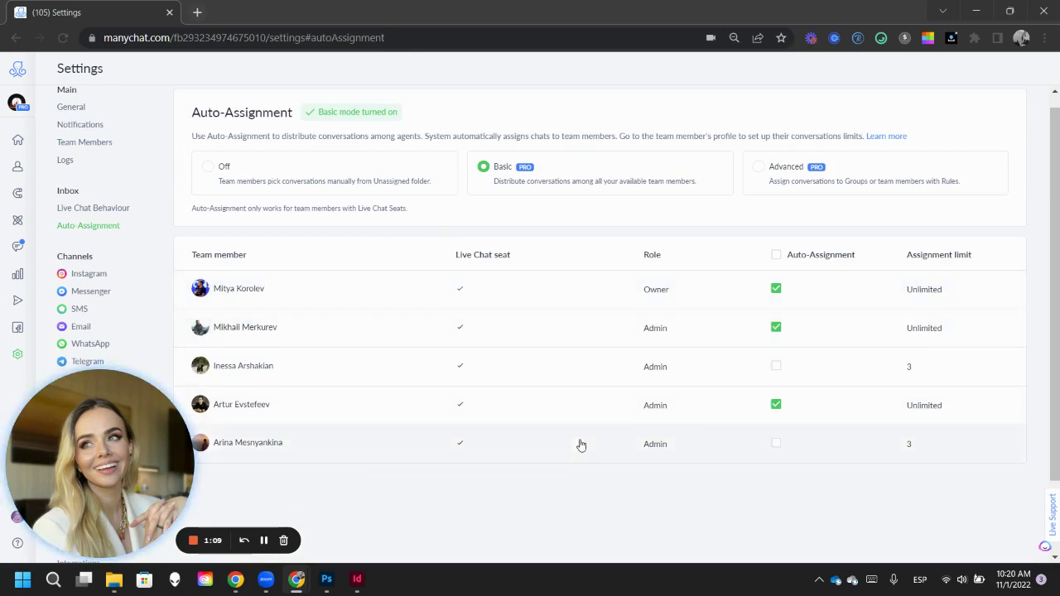
scroll(581, 445, up, 1)
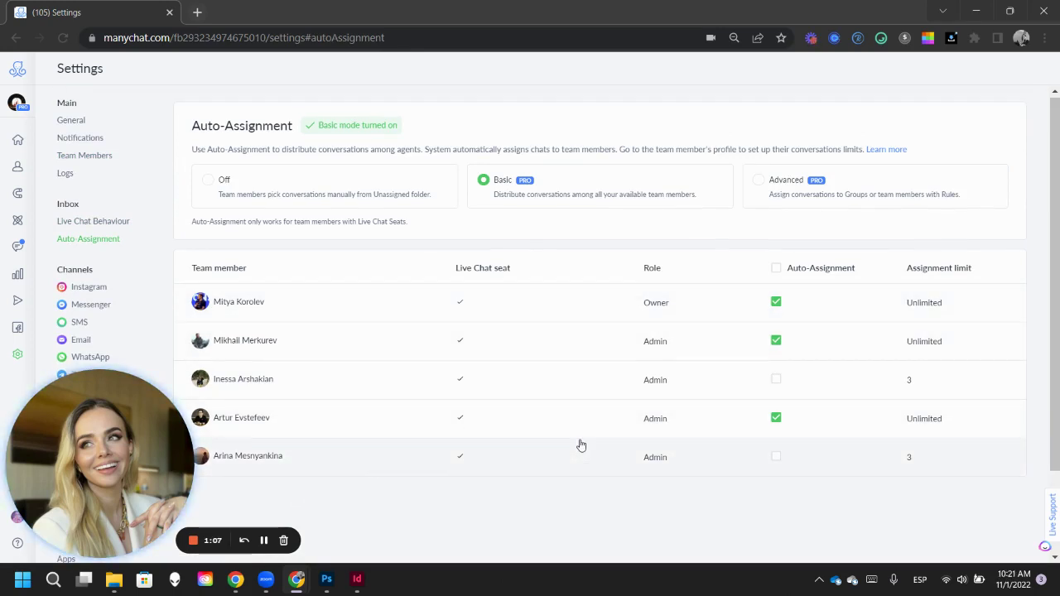